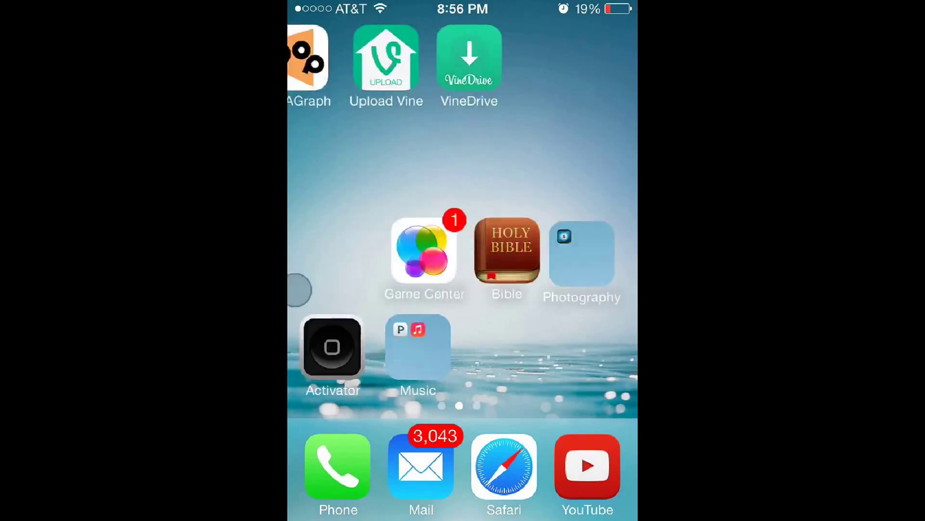
Step: Load Pain & Gain's Low, Medium and High download sizes, then return to the home screen
{"action": "left_click", "coordinate": [337, 59]}
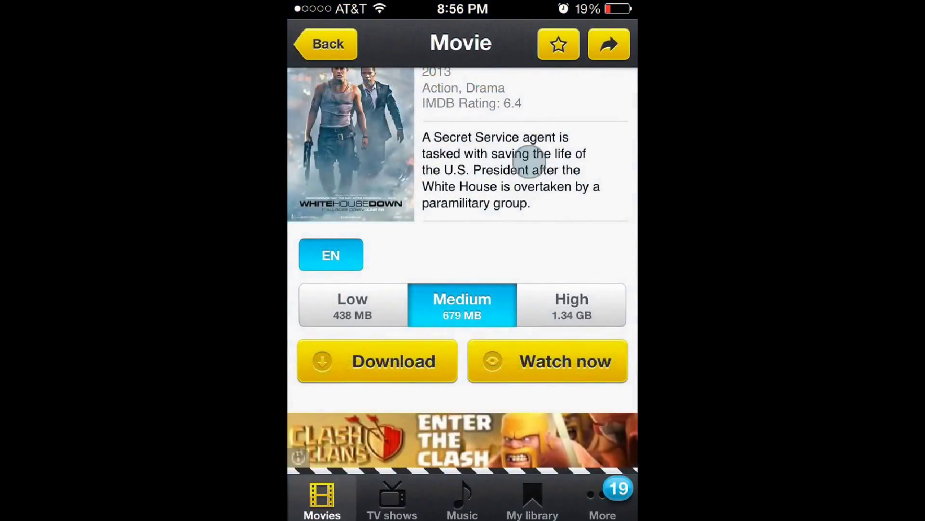
{"action": "left_click", "coordinate": [330, 45]}
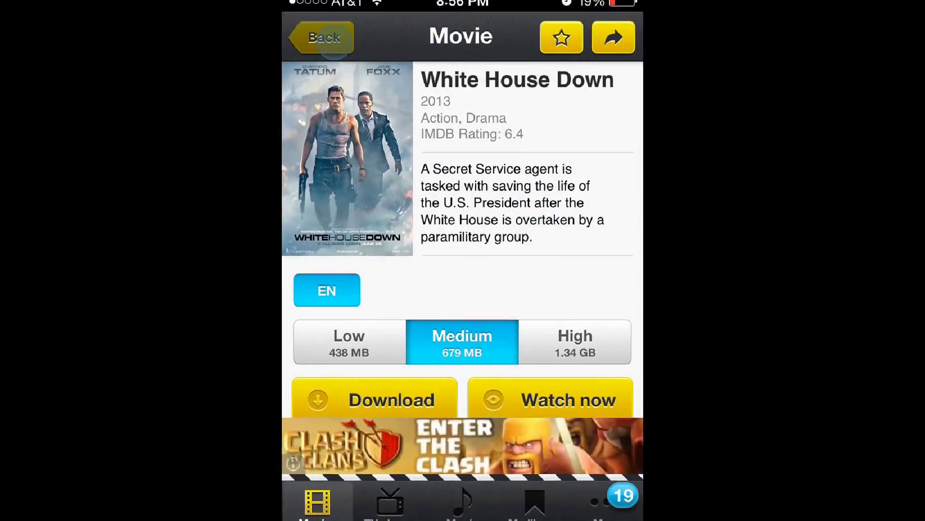
{"action": "scroll", "coordinate": [463, 268], "scroll_direction": "up", "scroll_amount": 2}
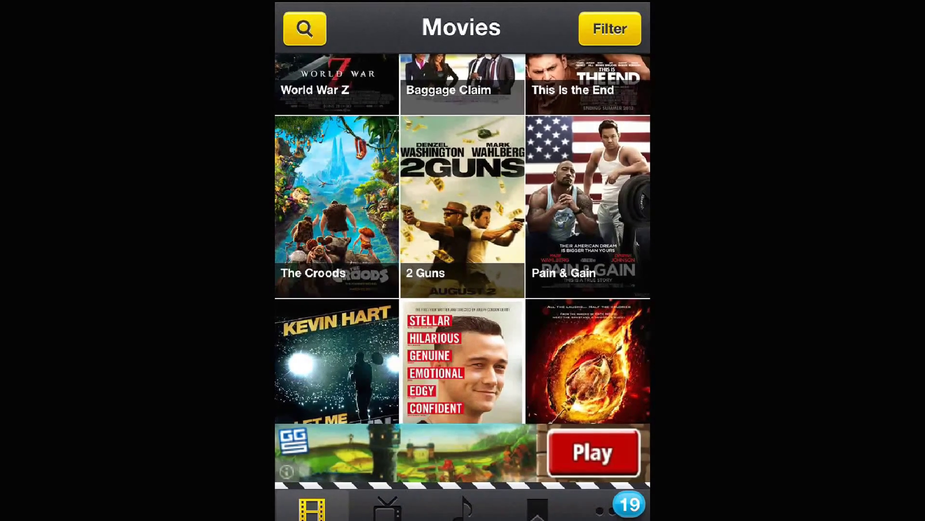
{"action": "scroll", "coordinate": [315, 231], "scroll_direction": "down", "scroll_amount": 1}
{"action": "left_click", "coordinate": [588, 159]}
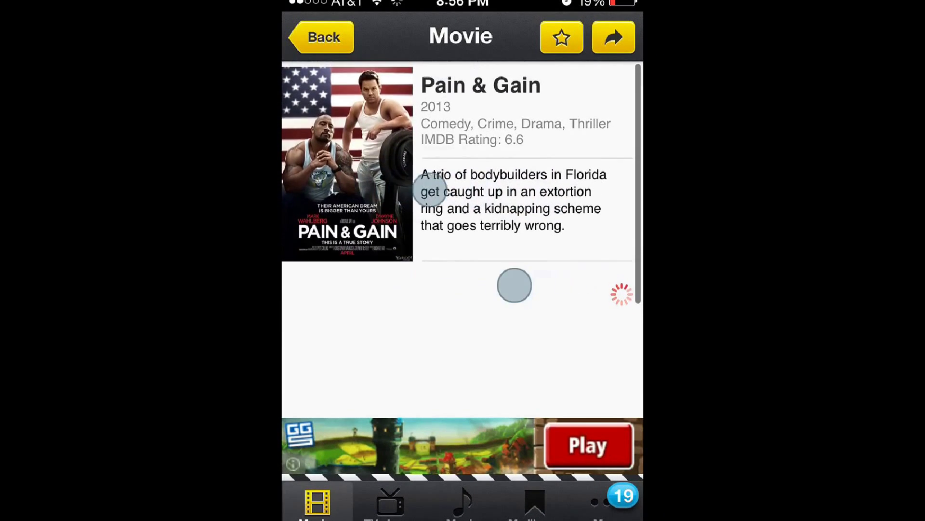
{"action": "mouse_move", "coordinate": [559, 282]}
{"action": "left_mouse_down"}
{"action": "mouse_move", "coordinate": [548, 175]}
{"action": "mouse_move", "coordinate": [526, 263]}
{"action": "left_mouse_up"}
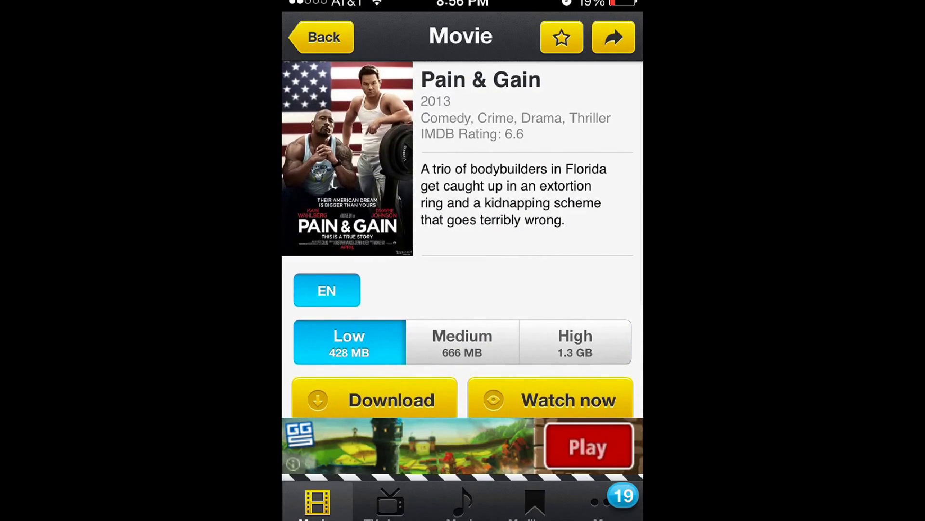
{"action": "key", "text": "super"}
{"action": "left_click_drag", "start_coordinate": [613, 304], "coordinate": [647, 305]}
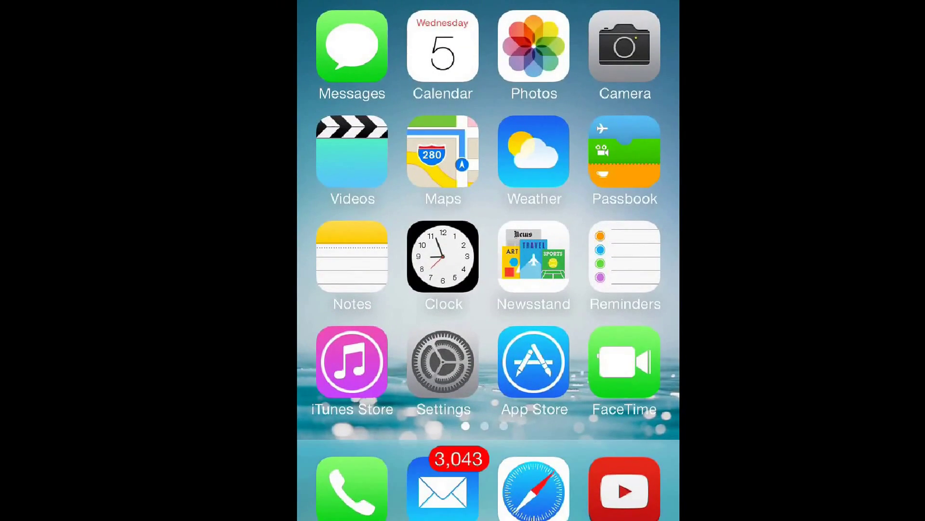
Step: Swipe through the home screen pages toward the page holding Movie Box
{"action": "left_click_drag", "start_coordinate": [488, 2], "coordinate": [489, 65]}
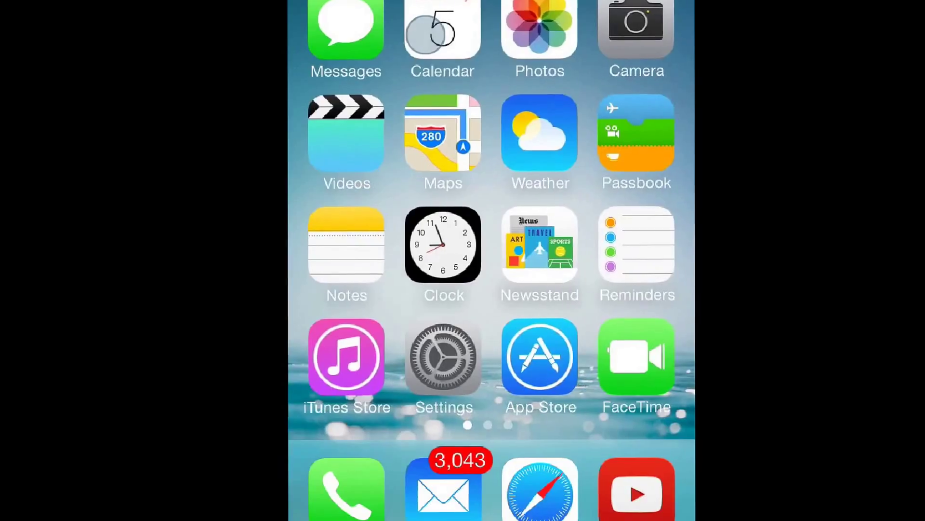
{"action": "left_click_drag", "start_coordinate": [612, 304], "coordinate": [434, 303]}
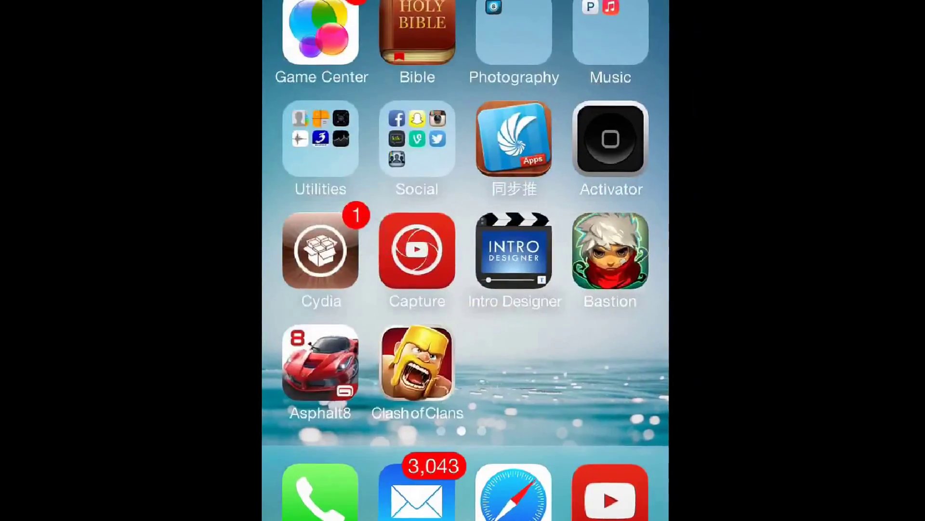
{"action": "mouse_move", "coordinate": [611, 304]}
{"action": "left_mouse_down"}
{"action": "mouse_move", "coordinate": [428, 342]}
{"action": "mouse_move", "coordinate": [569, 262]}
{"action": "mouse_move", "coordinate": [272, 278]}
{"action": "left_mouse_up"}
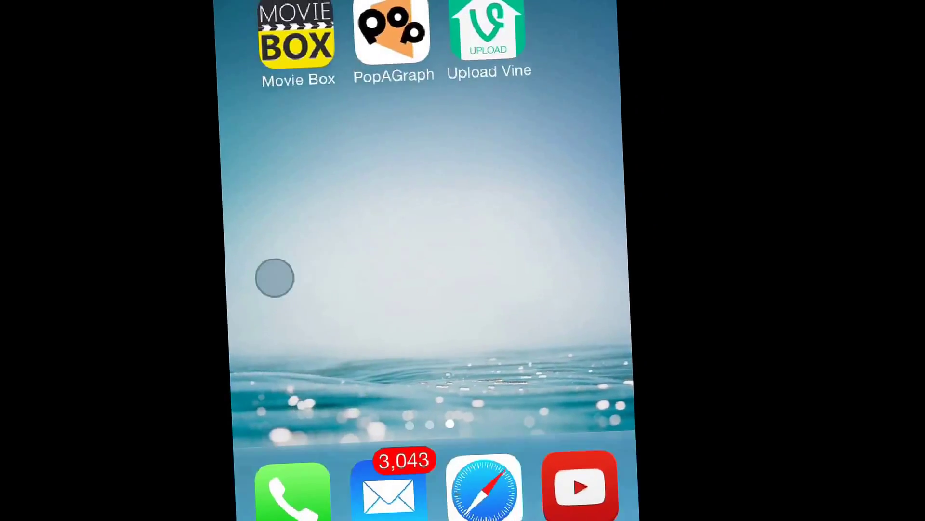
{"action": "left_click_drag", "start_coordinate": [608, 275], "coordinate": [506, 268]}
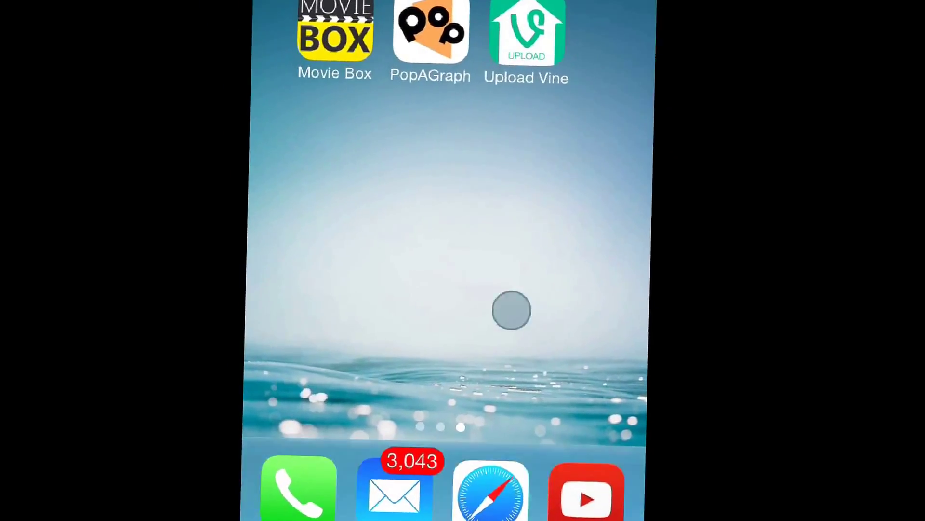
{"action": "mouse_move", "coordinate": [511, 310]}
{"action": "left_mouse_down"}
{"action": "mouse_move", "coordinate": [372, 285]}
{"action": "mouse_move", "coordinate": [579, 279]}
{"action": "left_mouse_up"}
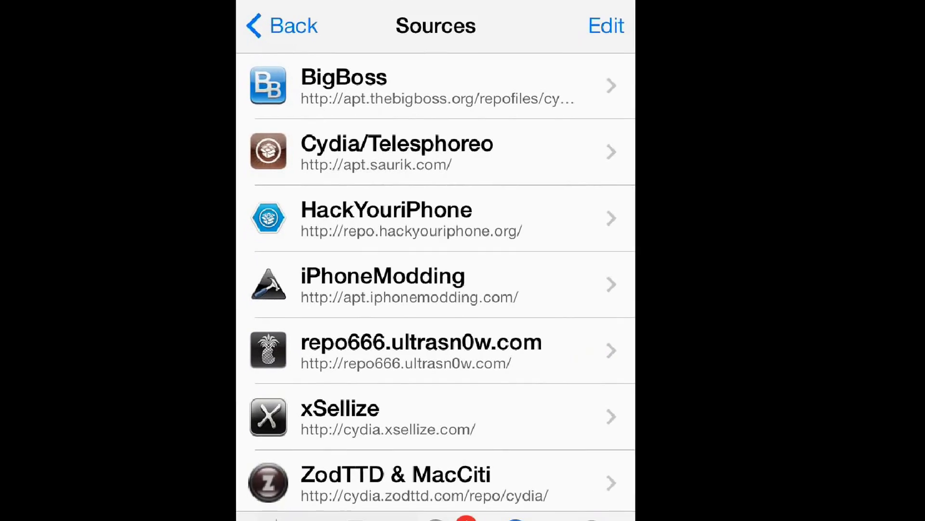
{"action": "left_click_drag", "start_coordinate": [550, 428], "coordinate": [506, 428]}
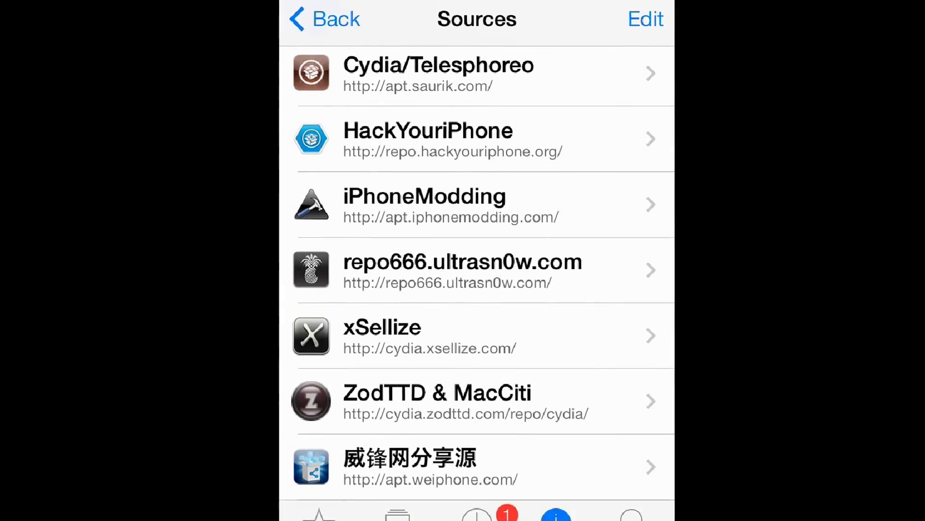
{"action": "left_click", "coordinate": [314, 7]}
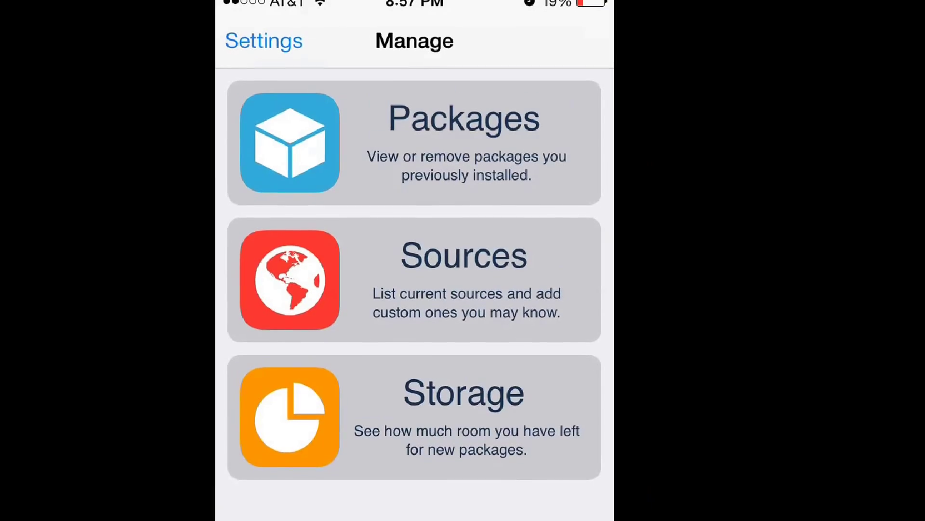
{"action": "left_click", "coordinate": [506, 227]}
{"action": "scroll", "coordinate": [463, 289], "scroll_direction": "down", "scroll_amount": 2}
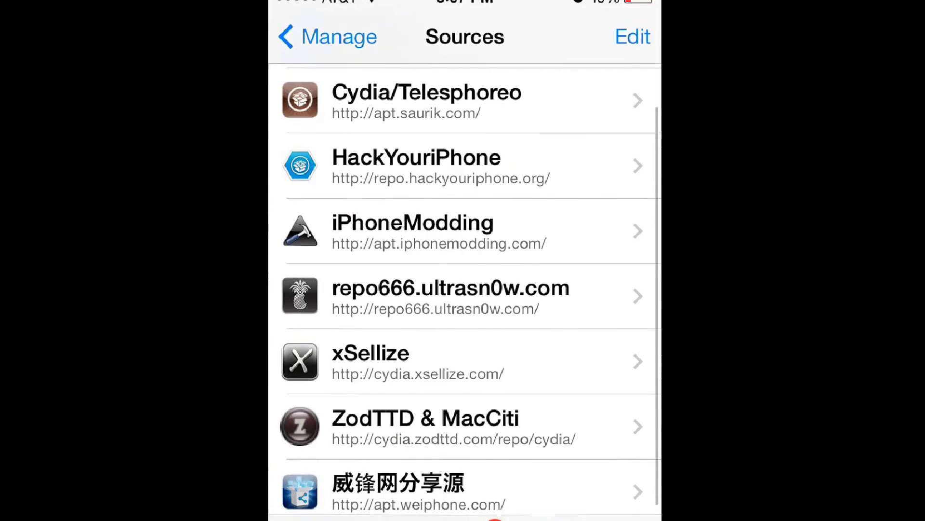
{"action": "left_click_drag", "start_coordinate": [578, 325], "coordinate": [462, 325]}
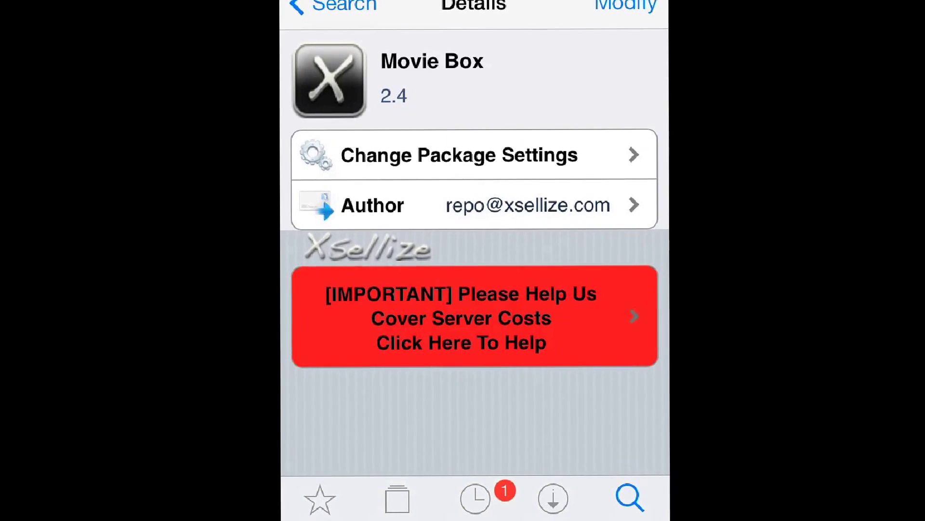
Step: View the xSellize server costs help page, then return to the Movie Box package details
{"action": "left_click", "coordinate": [474, 317]}
{"action": "left_click", "coordinate": [358, 8]}
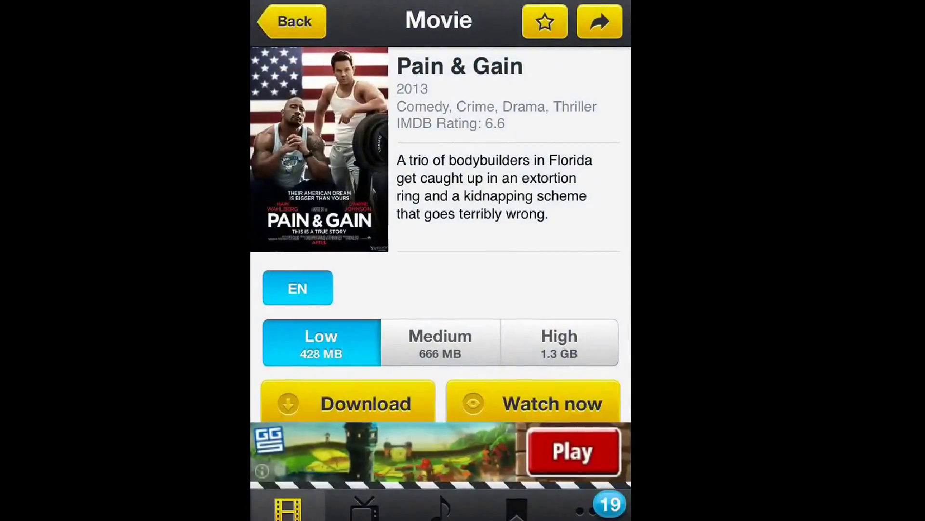
Step: Go back from the Pain & Gain page to the Movies list
{"action": "left_click", "coordinate": [301, 22]}
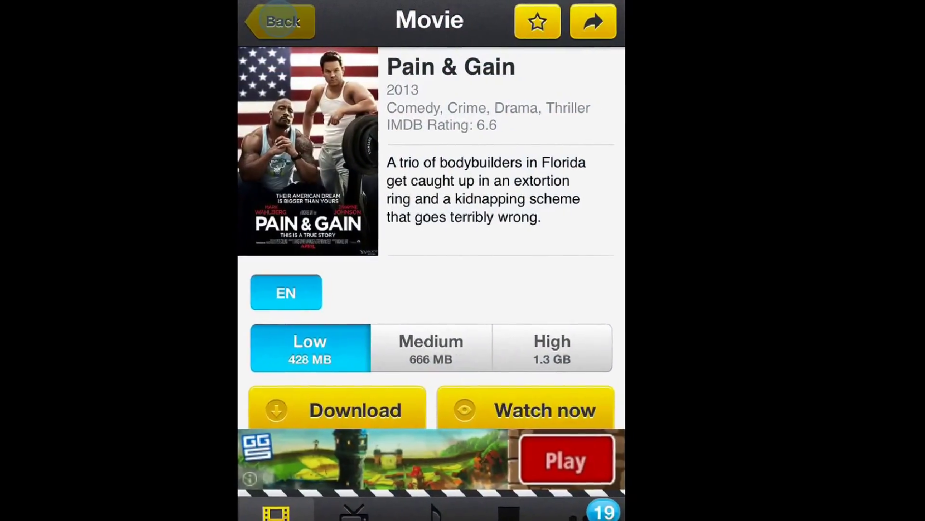
{"action": "scroll", "coordinate": [463, 268], "scroll_direction": "down", "scroll_amount": 10}
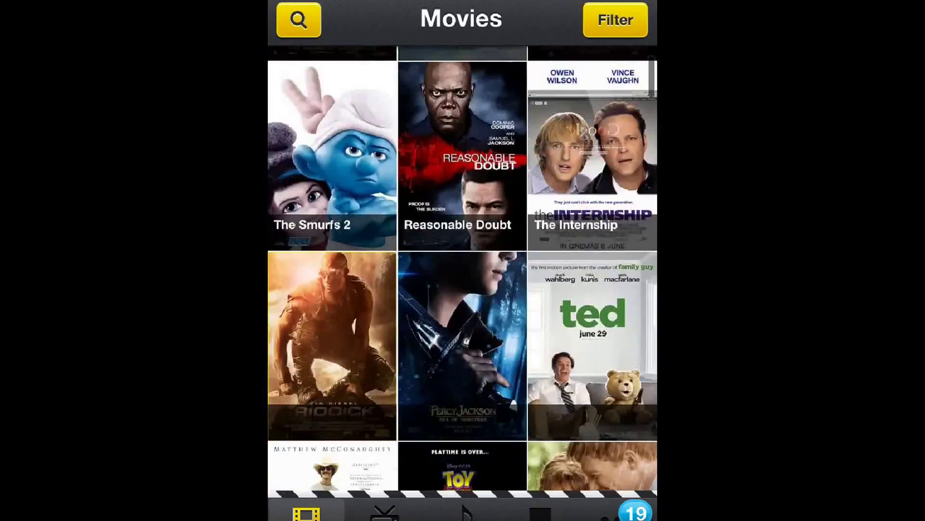